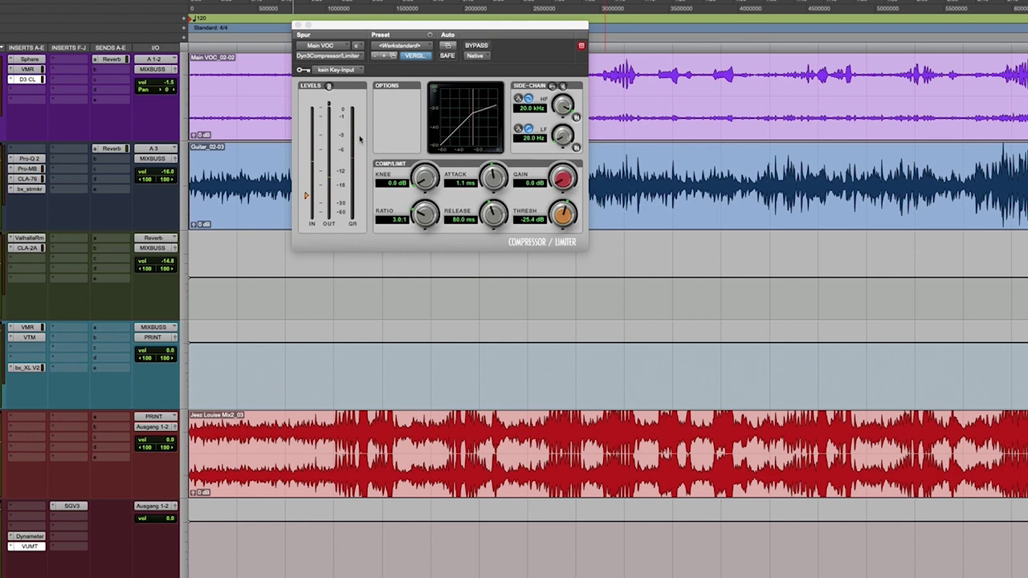
- Starting from 0 dB, lower the compressor's threshold to -24.9 dB while the vocal plays, and raise the ratio to 100:1
left_click(566, 215, "alt")
left_click_drag(495, 29, 520, 151)
key("space")
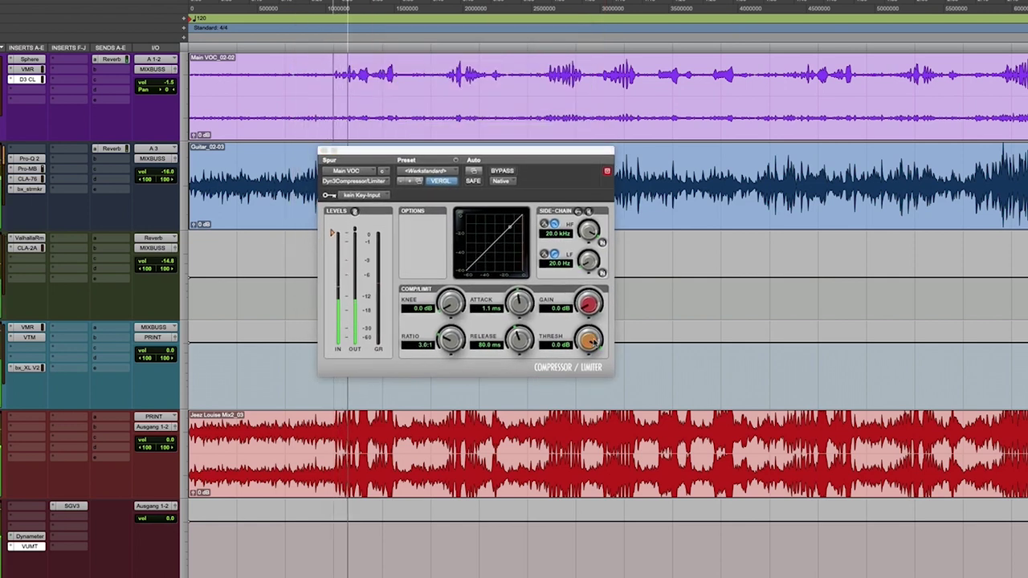
left_click(591, 341)
left_click_drag(591, 342, 587, 408)
mouse_move(588, 350)
left_mouse_down()
mouse_move(589, 379)
mouse_move(590, 341)
left_mouse_up()
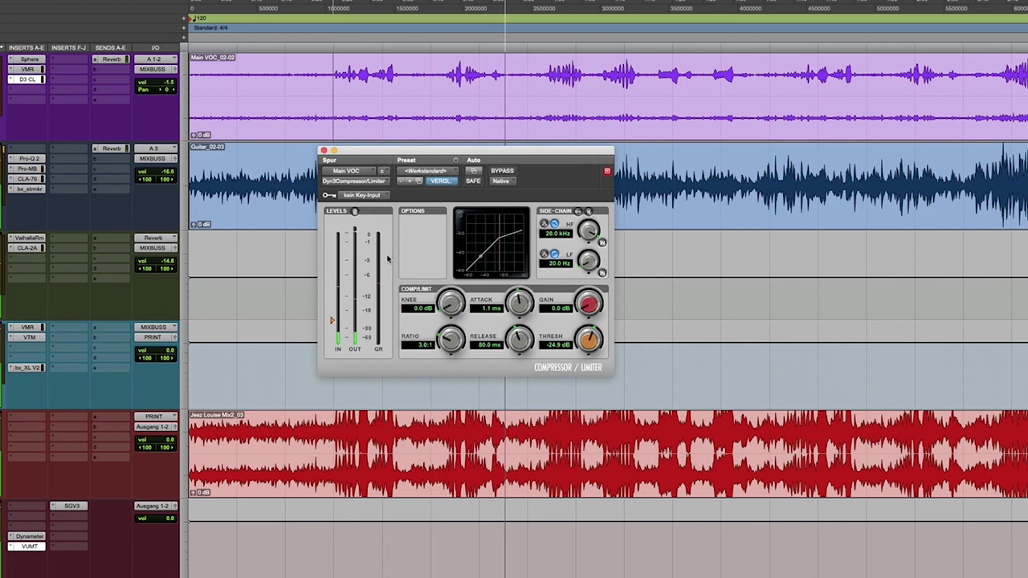
key("space")
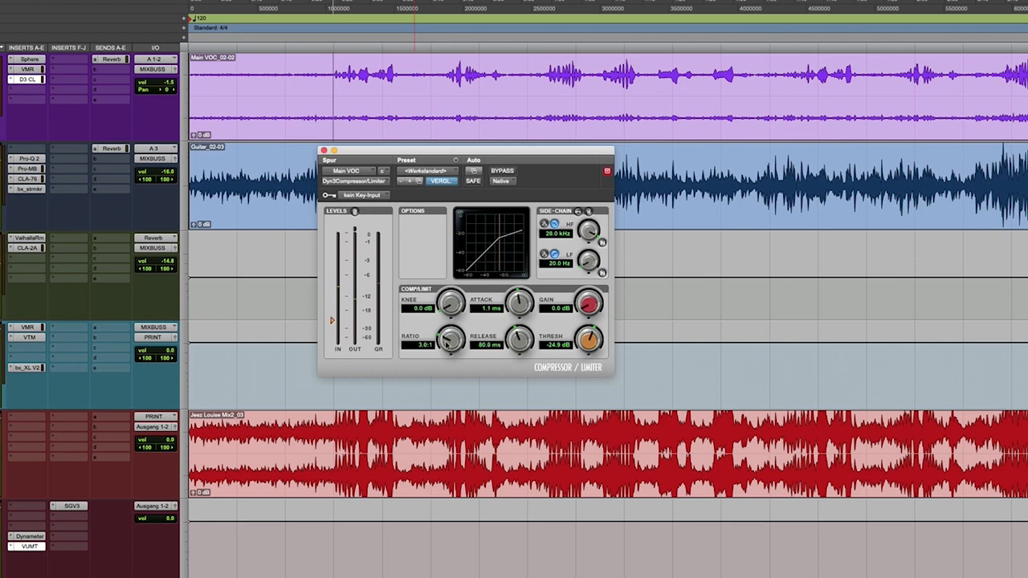
left_click_drag(447, 342, 447, 226)
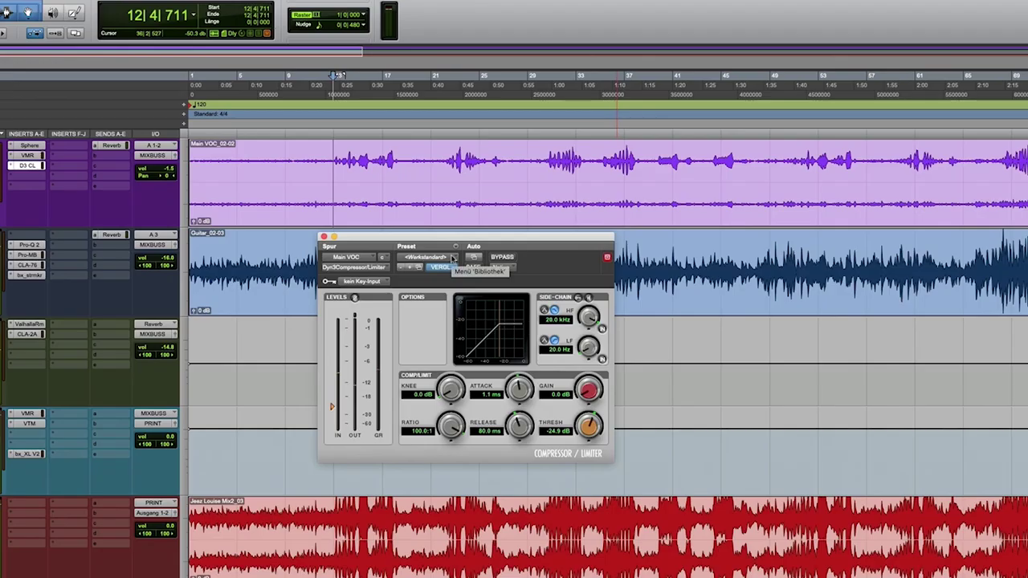
- Load the Vocal Leveler preset in the compressor and reset its gain to 0 dB
left_click(452, 159)
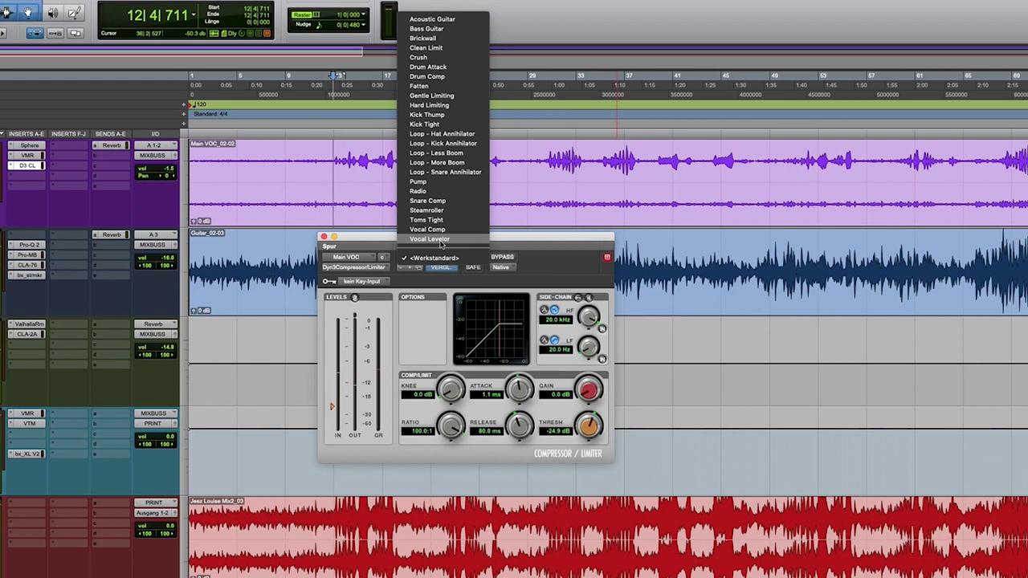
left_click(447, 241)
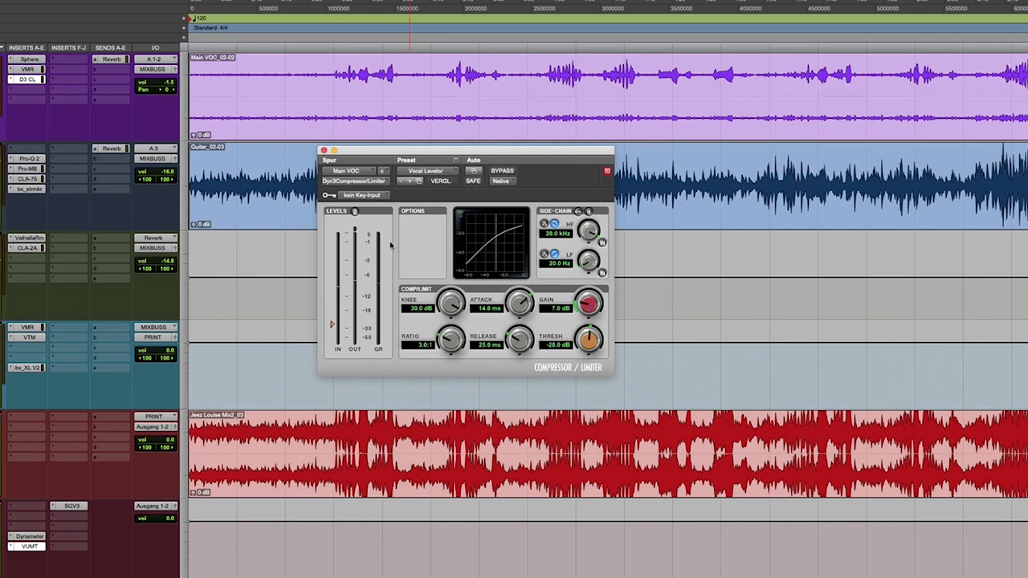
left_click(588, 305, "alt")
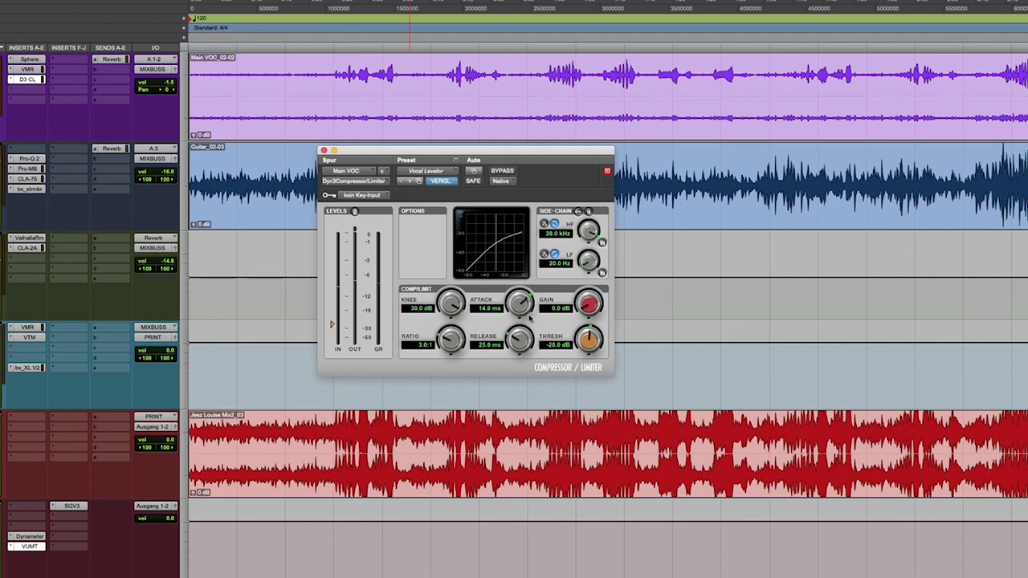
- Lower the compressor's threshold to -30.1 dB during playback and raise the gain to 3.3 dB
key("space")
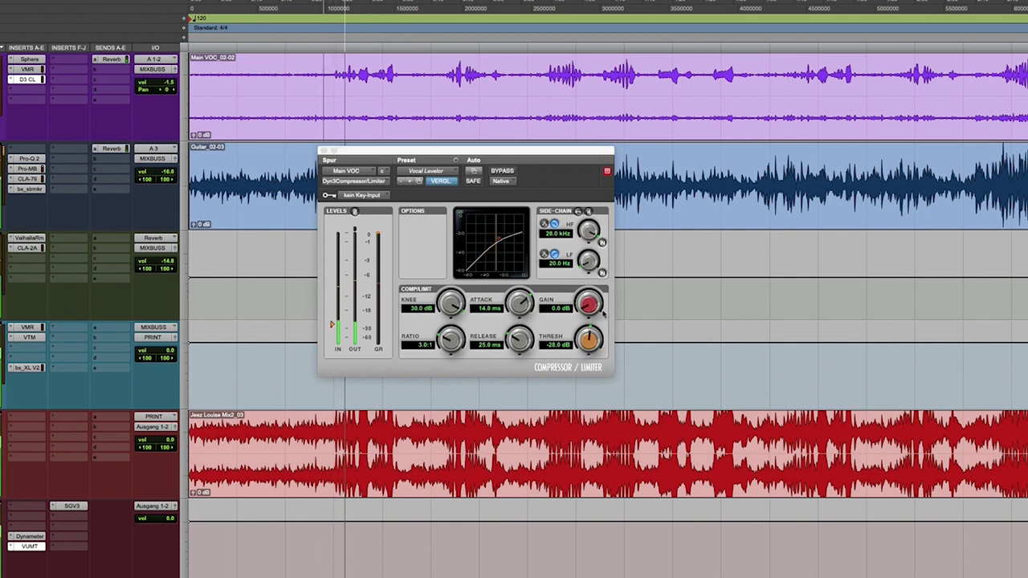
left_click_drag(589, 348, 585, 365)
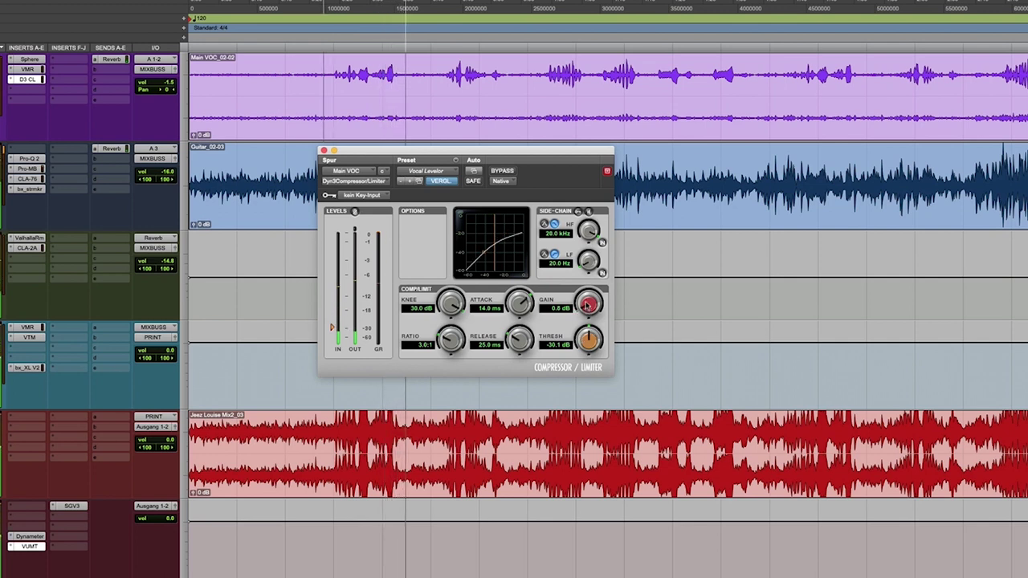
left_click_drag(588, 304, 570, 301)
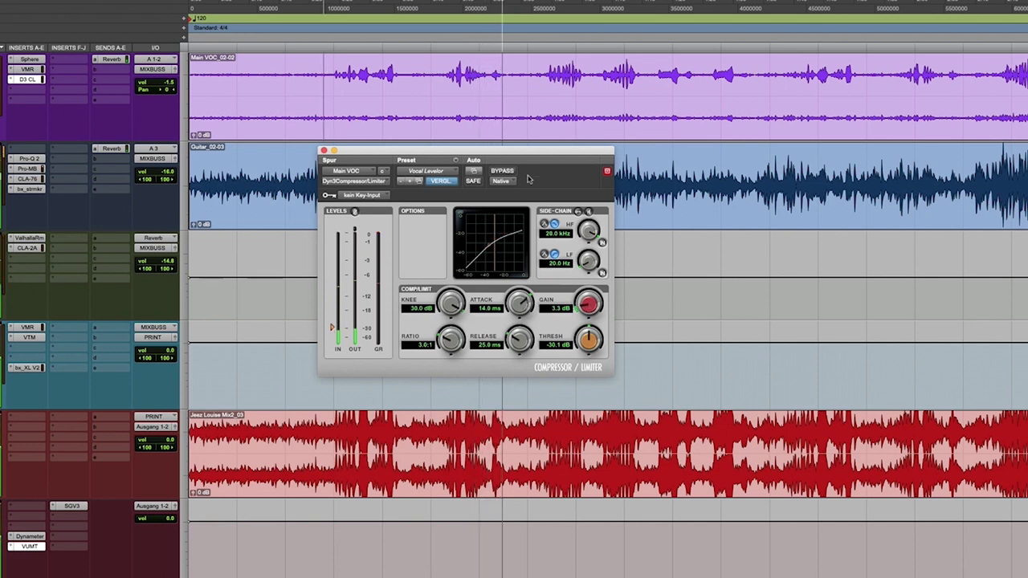
- Play the start of the vocal and compare the sound with and without compression by toggling the compressor's bypass
left_click(331, 59)
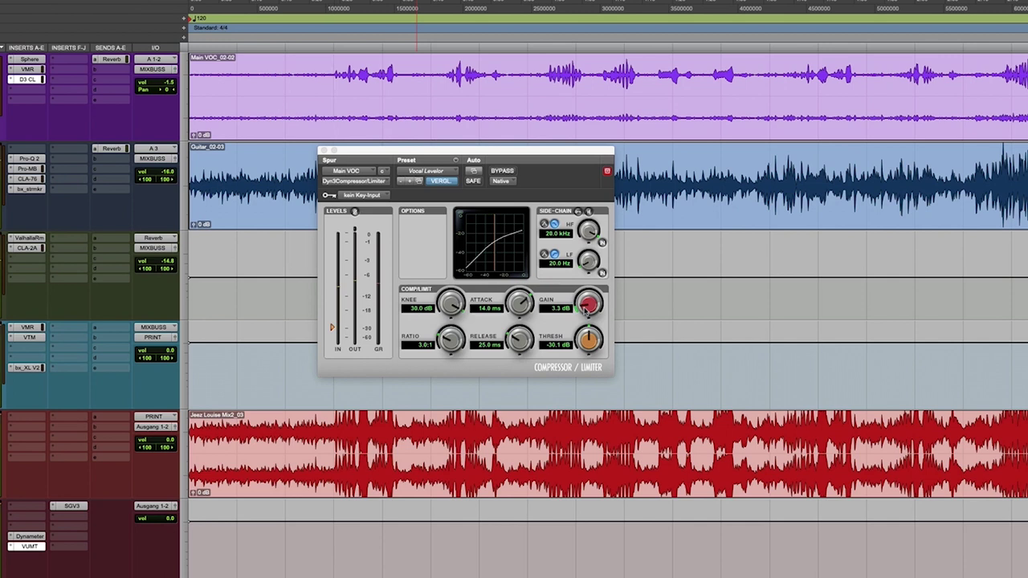
key("space")
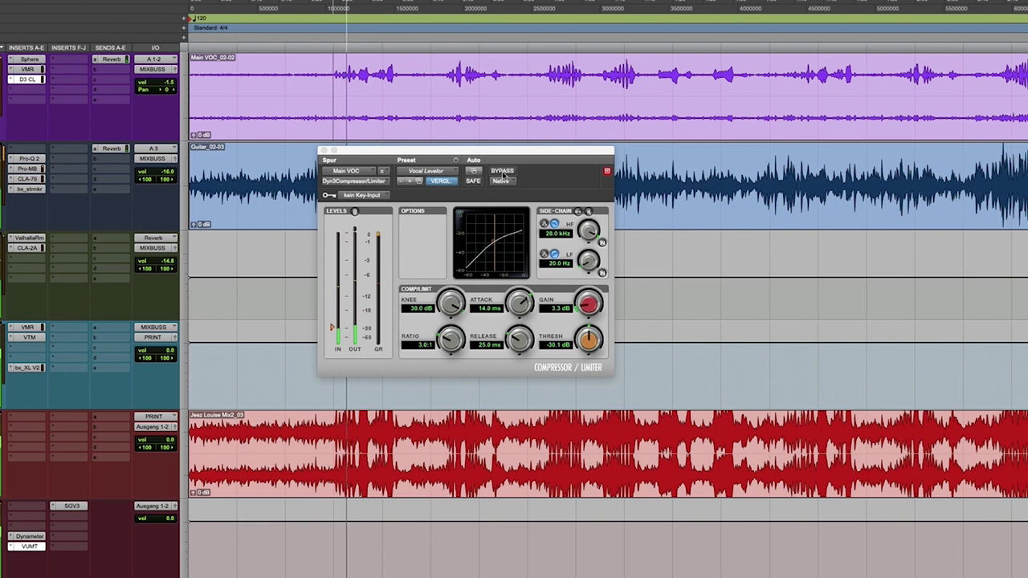
left_click(502, 172)
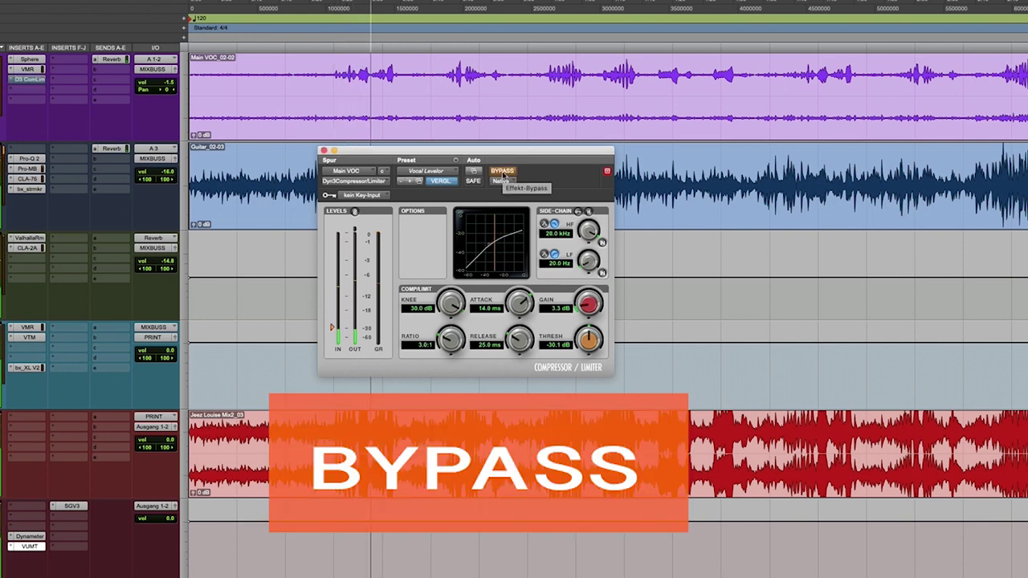
left_click(503, 172)
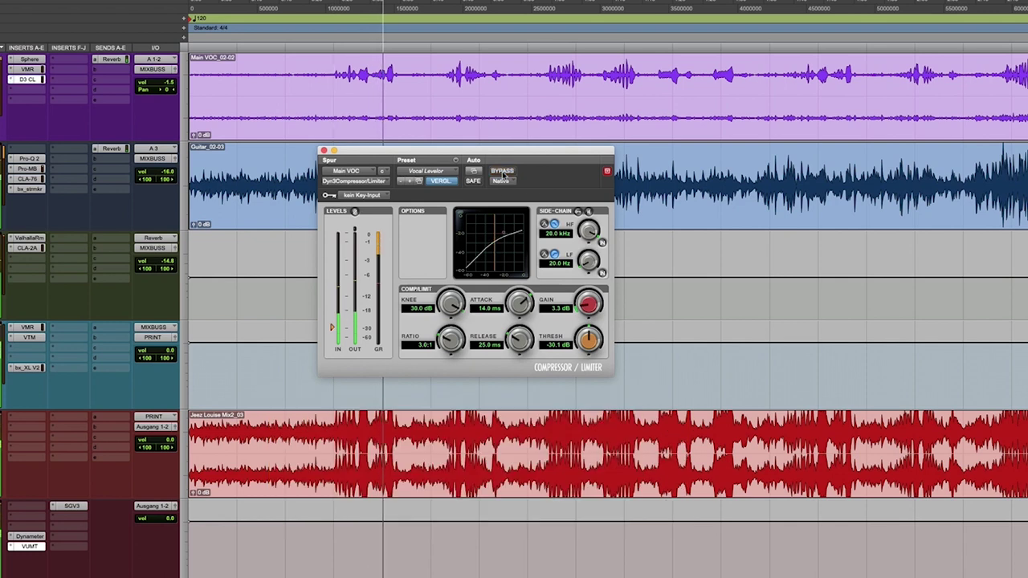
key("space")
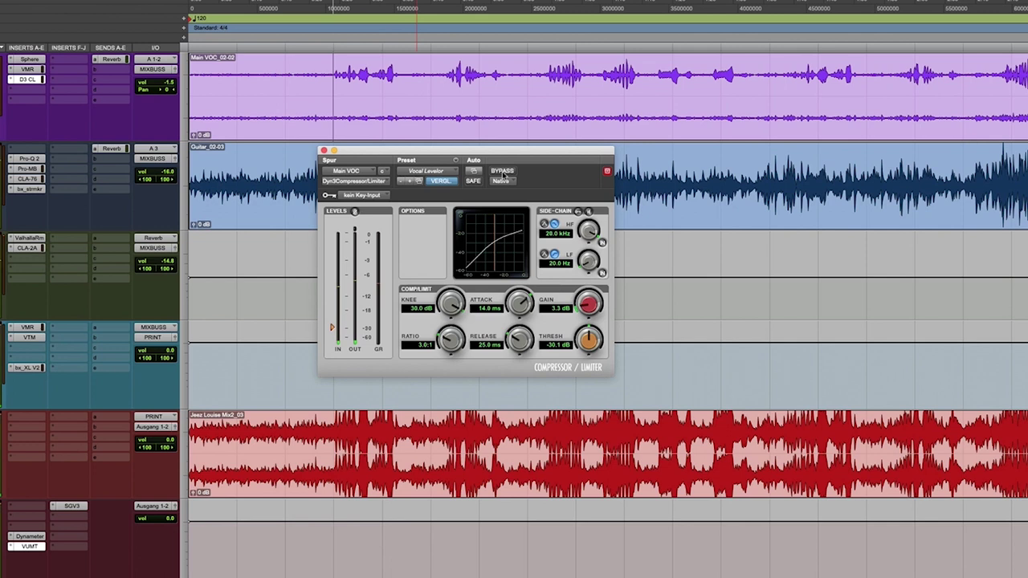
key("super+bracketright")
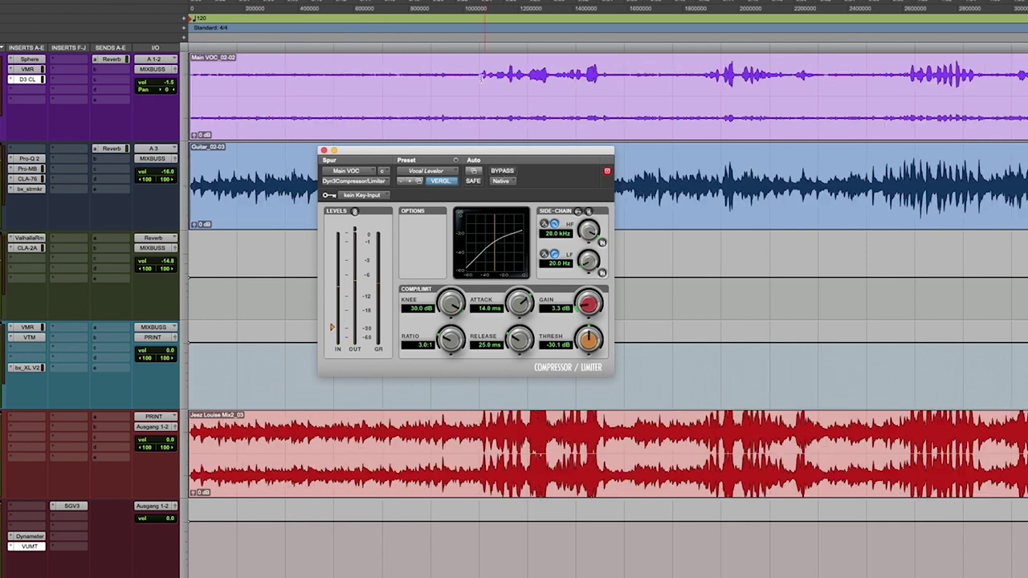
key("space")
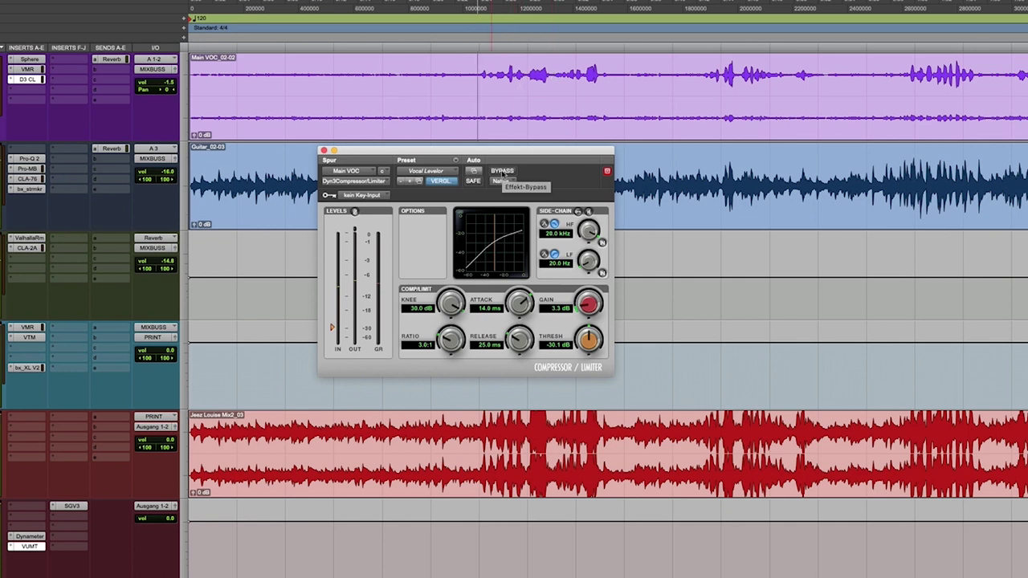
left_click(503, 171)
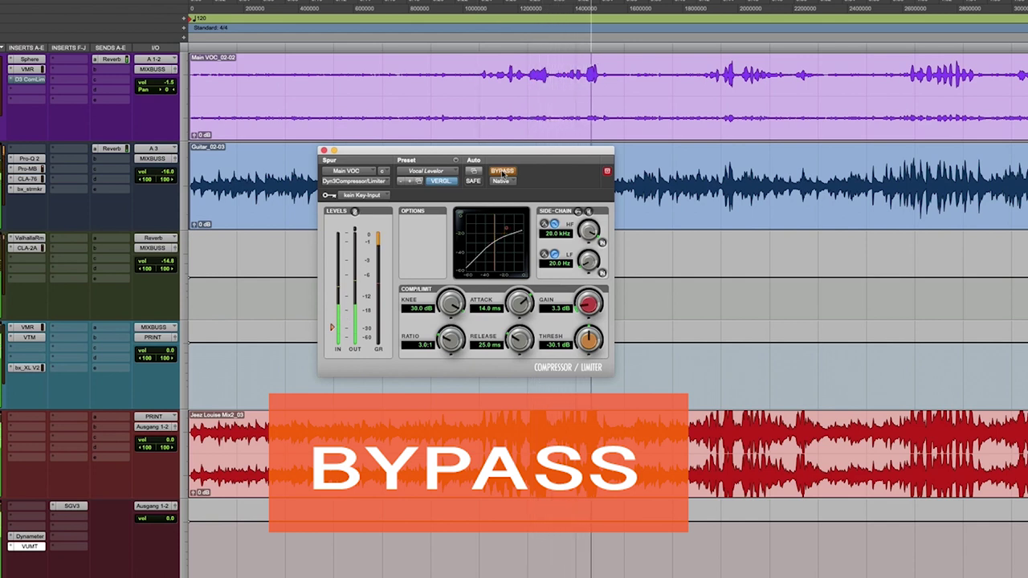
left_click(503, 171)
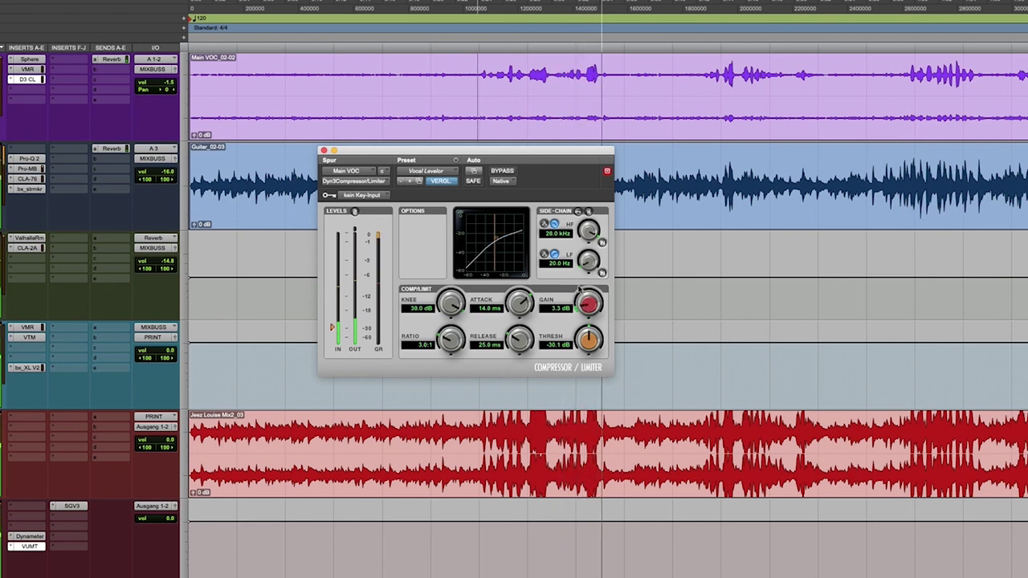
key("space")
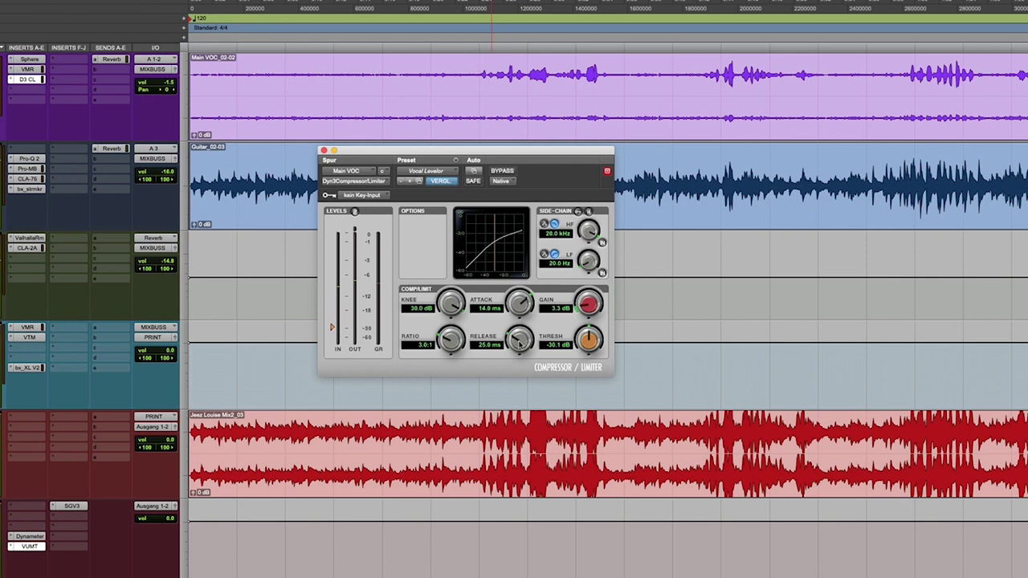
- Set the compressor's attack to 1.1 ms and its release to 130.8 ms while listening to the vocal
left_click_drag(521, 301, 520, 305)
key("space")
left_click_drag(520, 303, 520, 334)
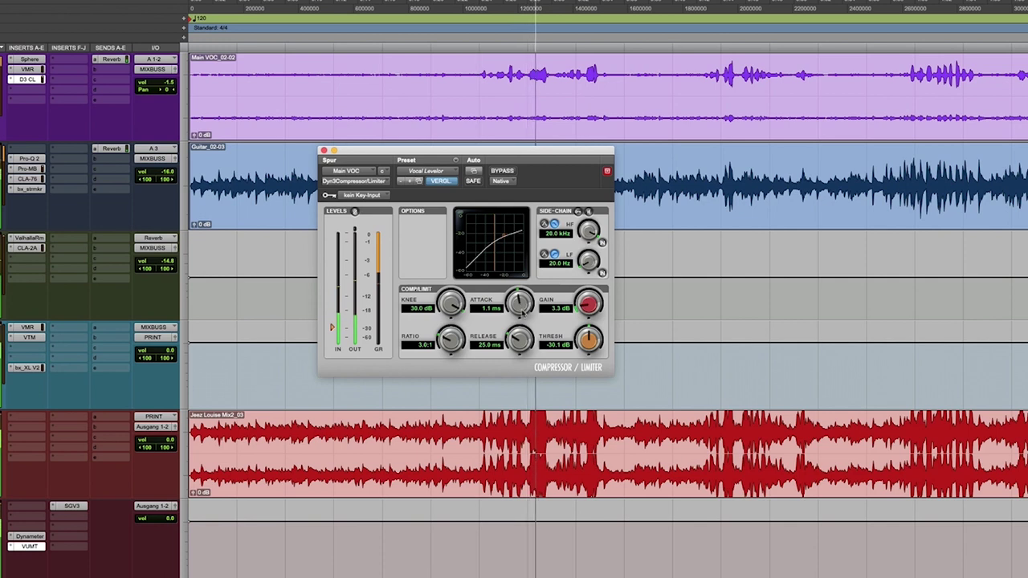
left_click_drag(520, 339, 520, 321)
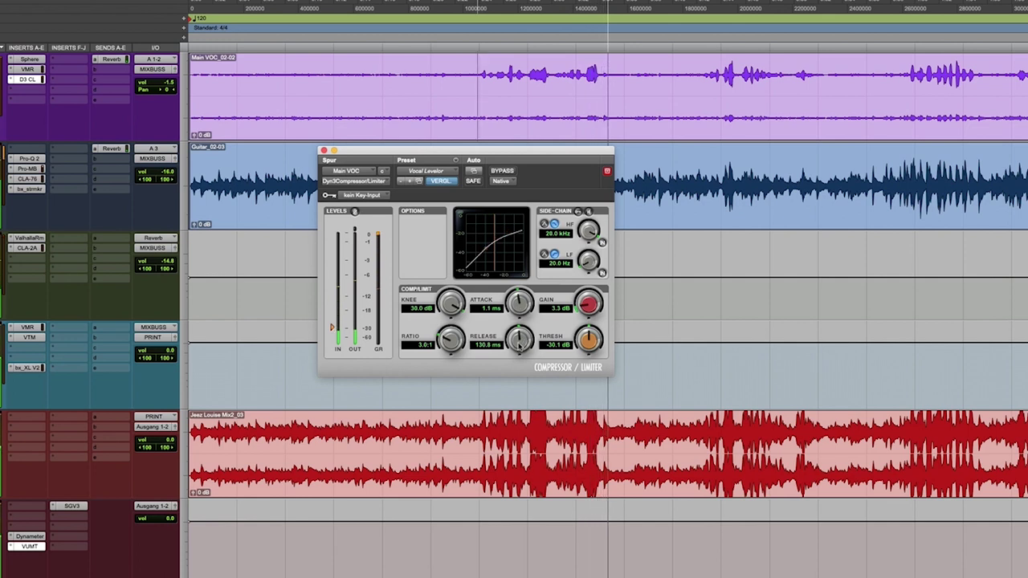
key("space")
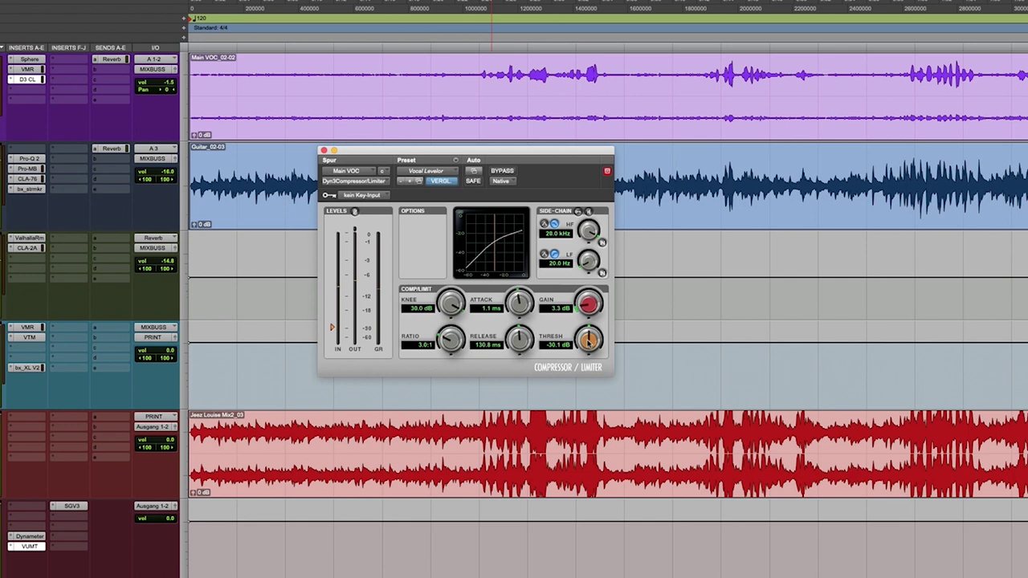
- Raise the compressor's threshold to -26.5 dB and its gain to 5.1 dB during playback
key("space")
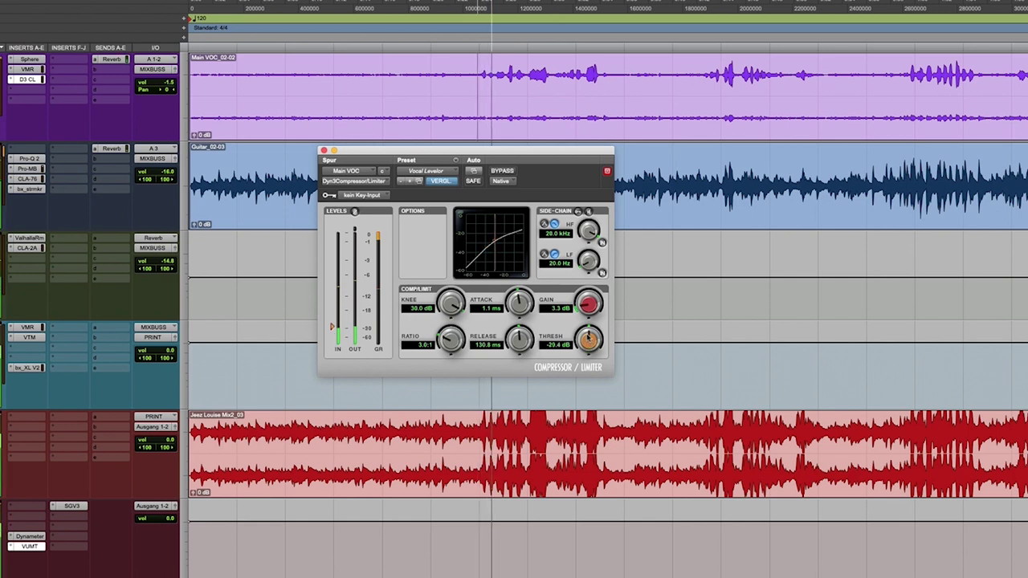
left_click_drag(587, 329, 588, 303)
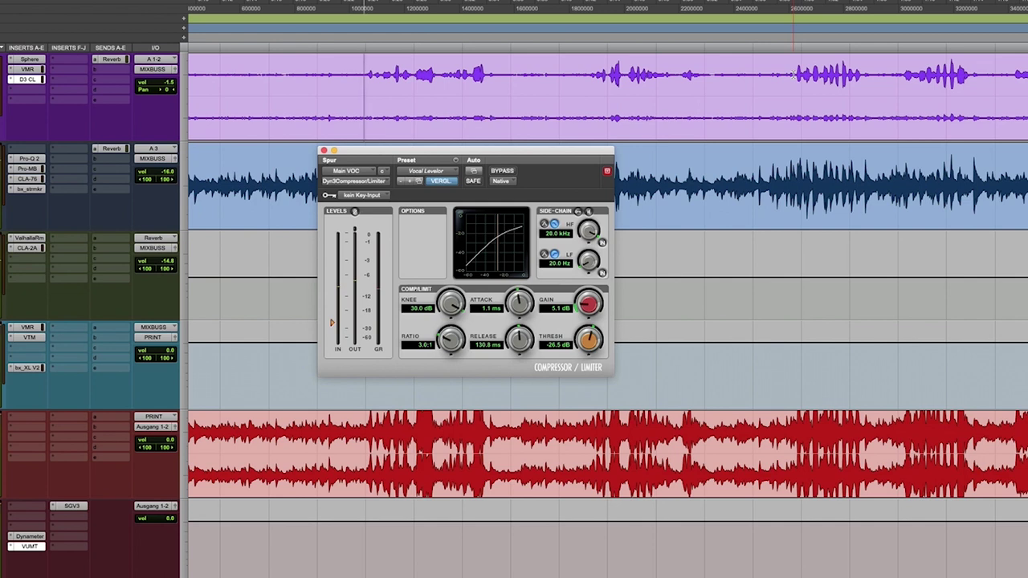
- Try a 2.6 s release while the vocal plays, and settle the release at 291.6 ms
key("space")
left_click_drag(519, 340, 517, 297)
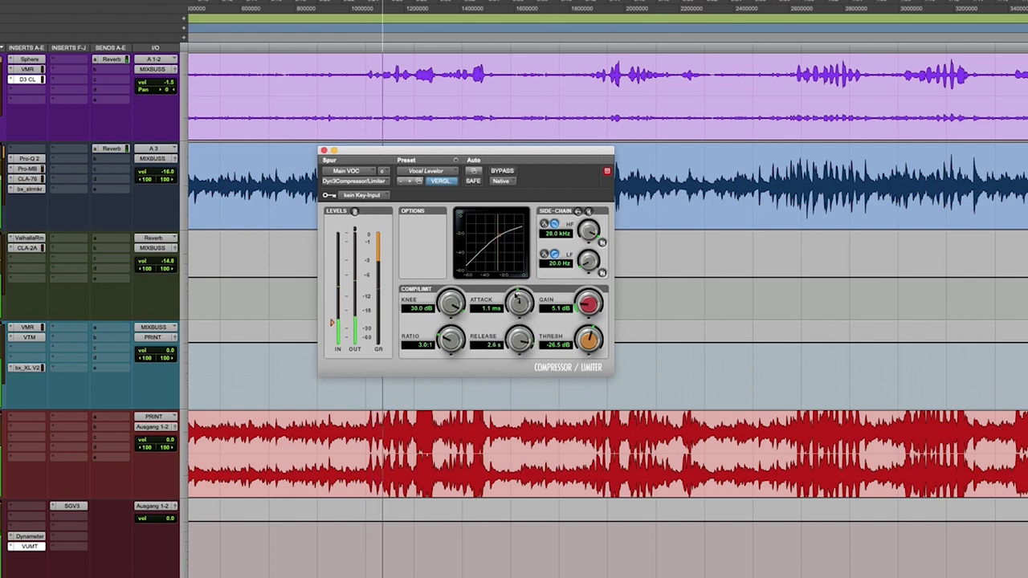
left_click_drag(519, 339, 545, 316)
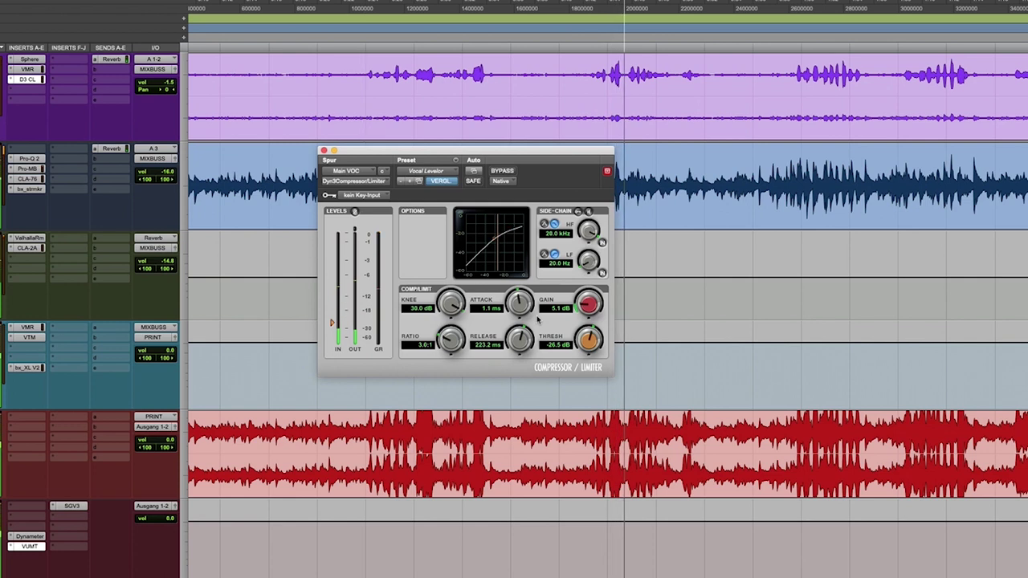
left_click_drag(521, 340, 520, 334)
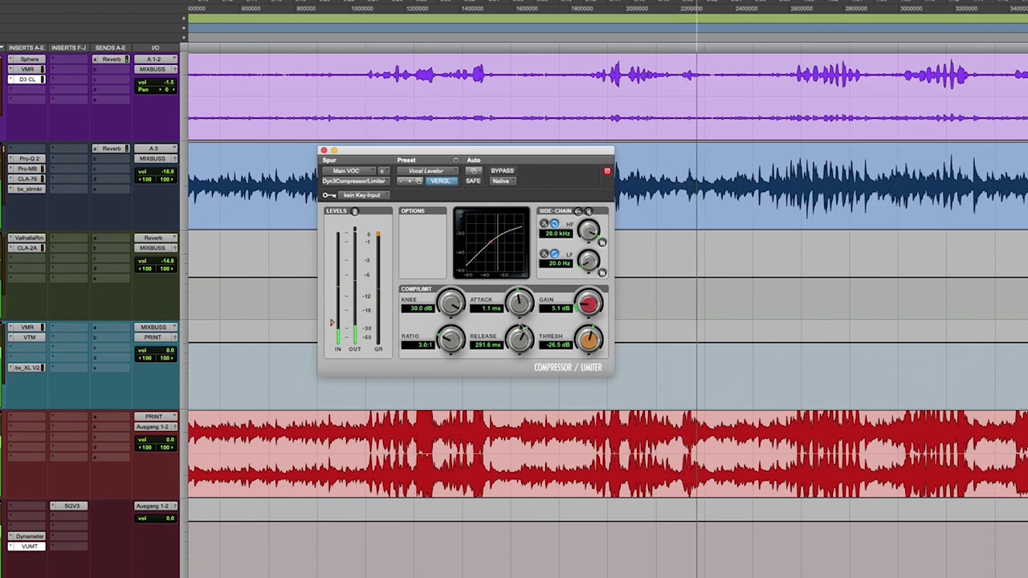
key("space")
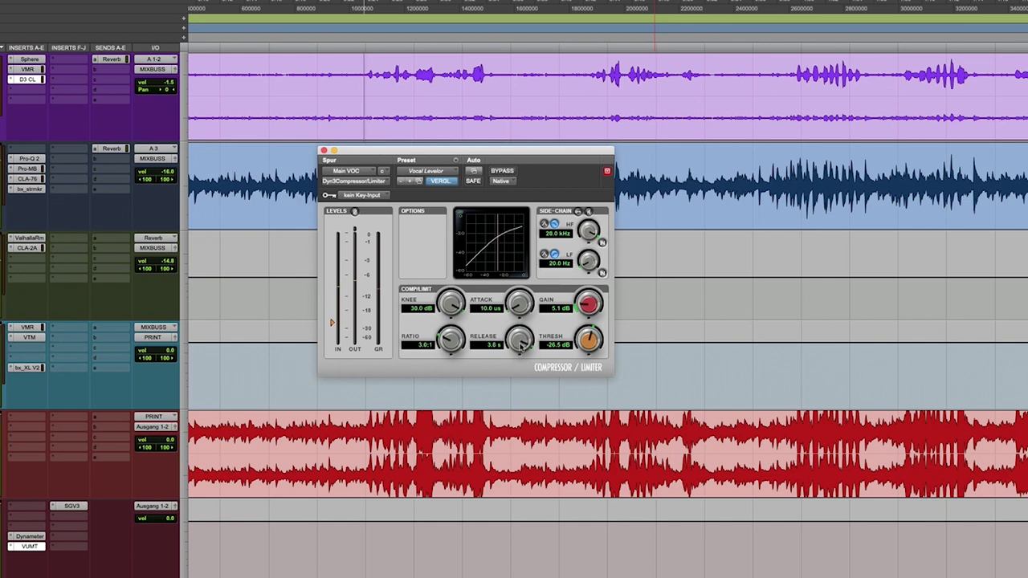
- Set the compressor's release to 385.5 ms and its gain to 5.3 dB while listening to the vocal
left_click_drag(519, 341, 516, 394)
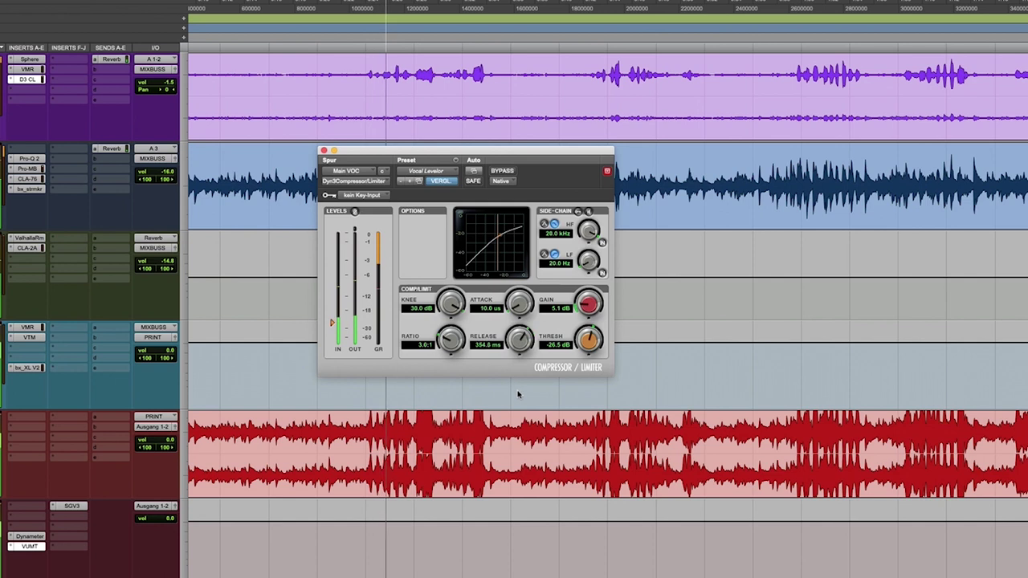
left_click_drag(520, 349, 520, 347)
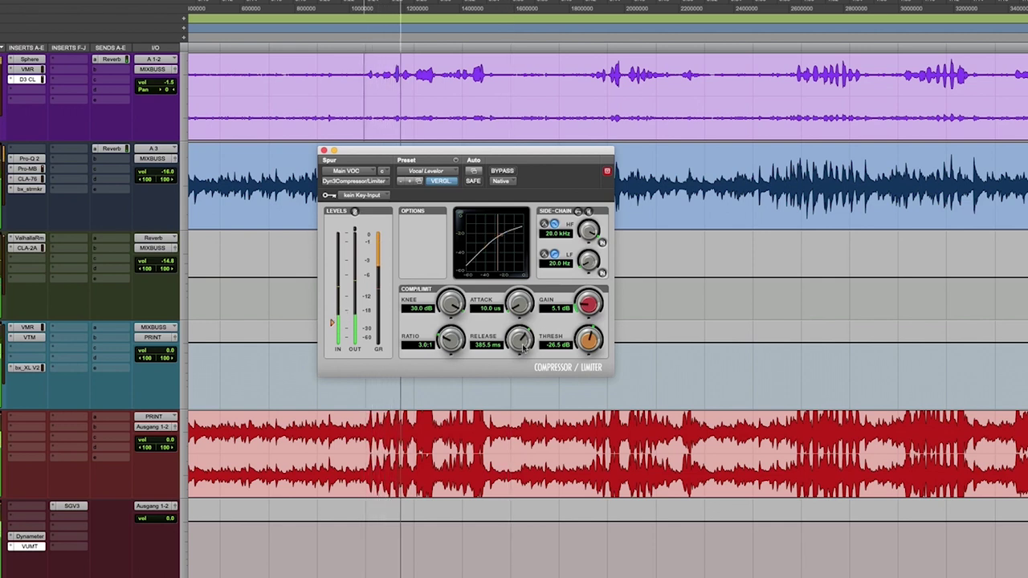
left_click_drag(588, 305, 589, 302)
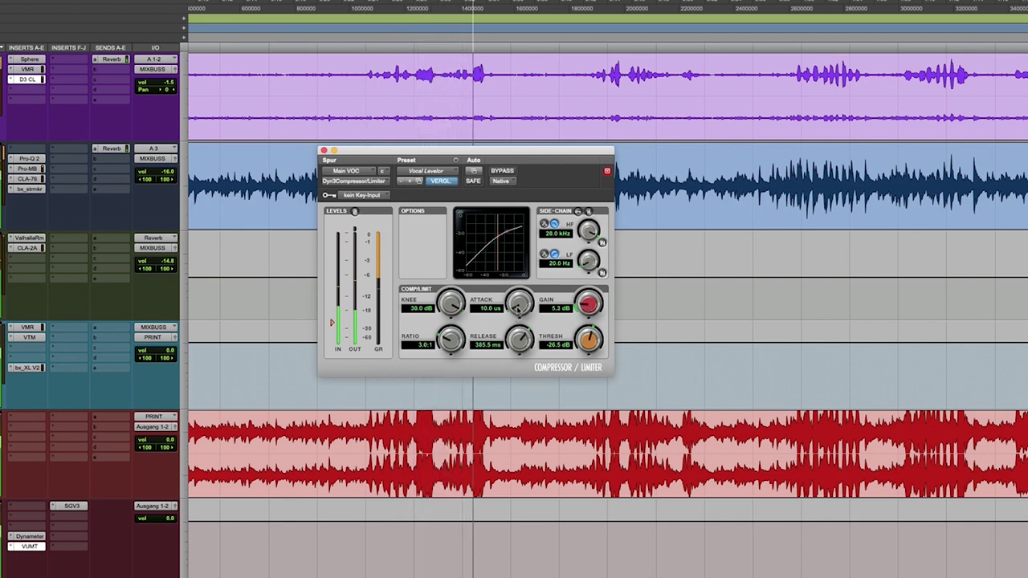
key("space")
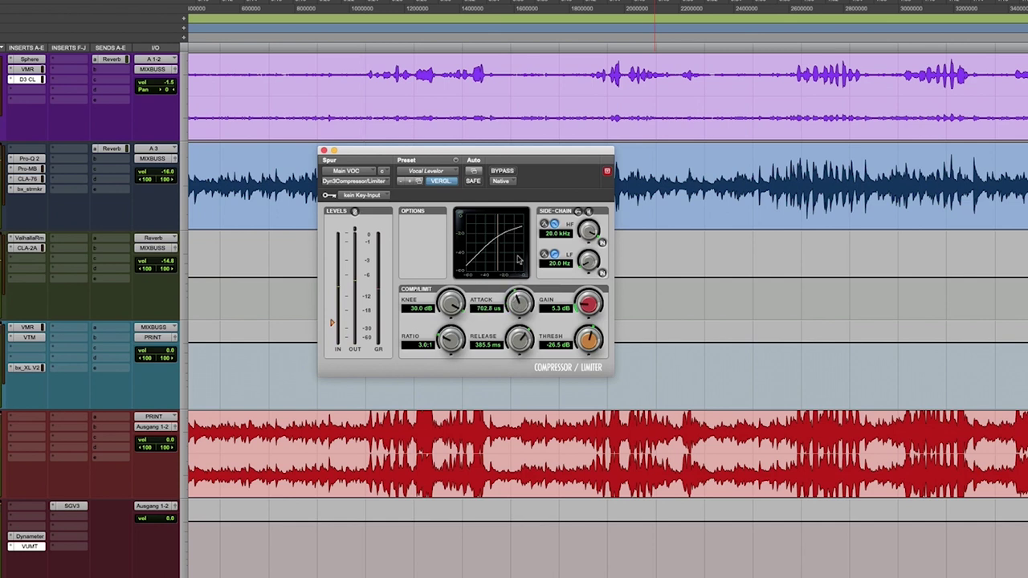
- Fine-tune the compressor's threshold to -23.1 dB during vocal playback
key("space")
left_click_drag(588, 341, 580, 394)
left_click_drag(588, 339, 590, 339)
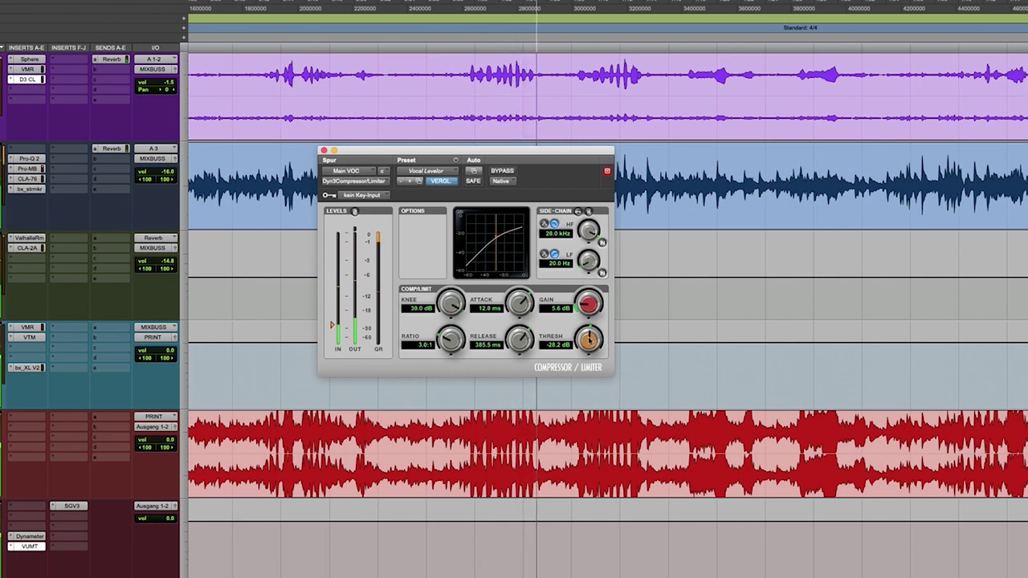
left_click_drag(589, 340, 587, 321)
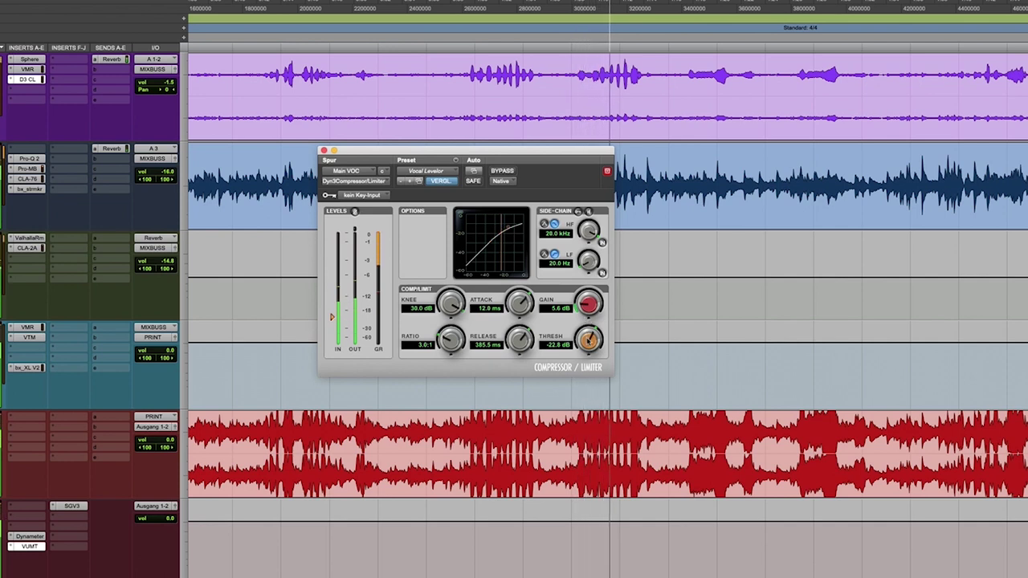
left_click_drag(585, 329, 585, 331)
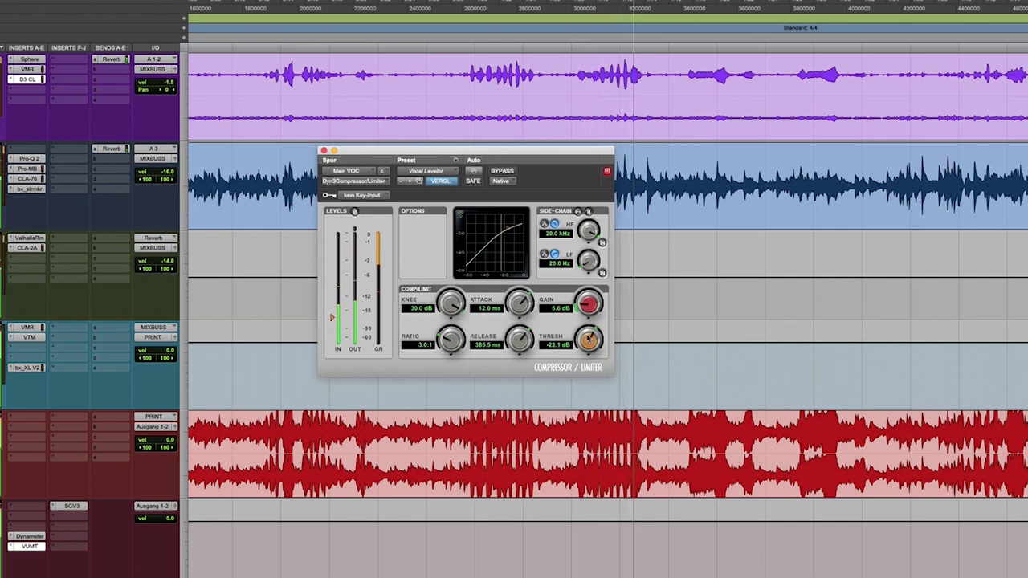